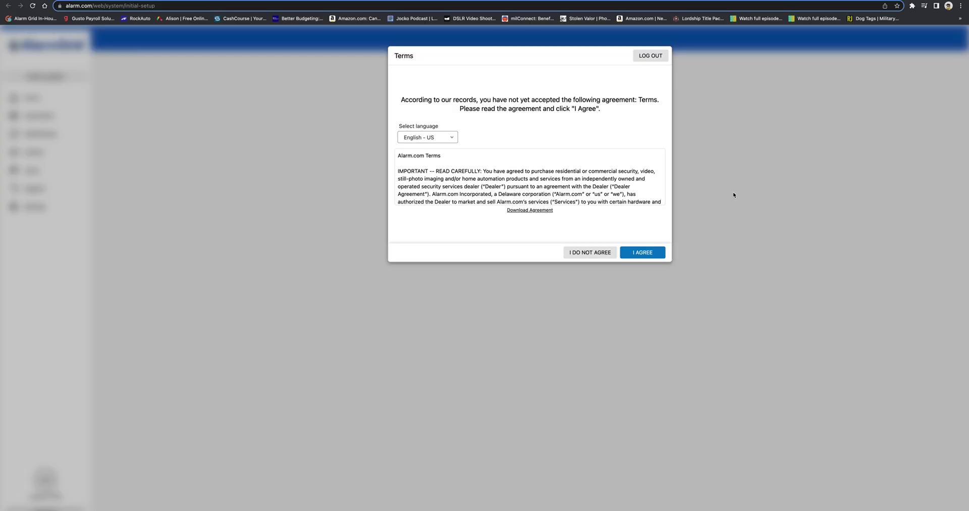
Accept the Alarm.com Terms and save a new account password, entered and confirmed.
{"action": "left_click", "coordinate": [632, 249]}
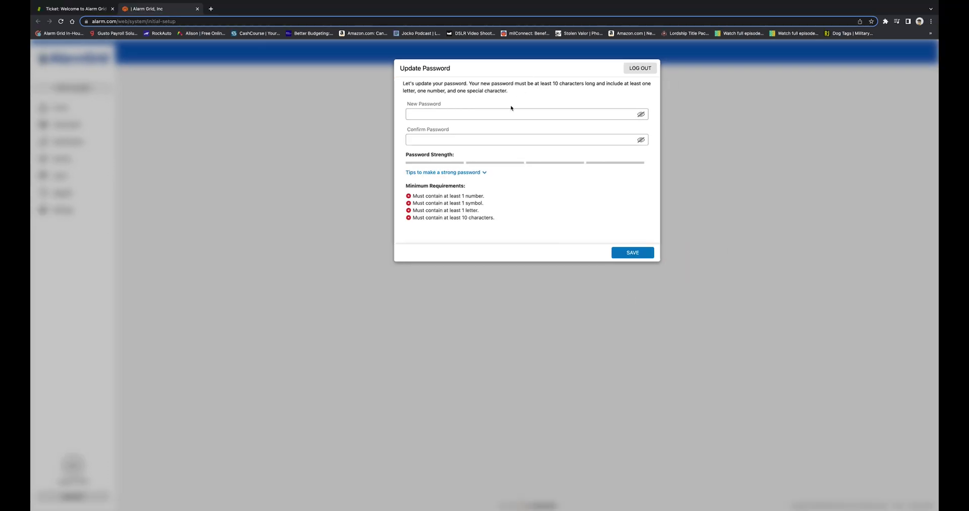
{"action": "left_click", "coordinate": [504, 114]}
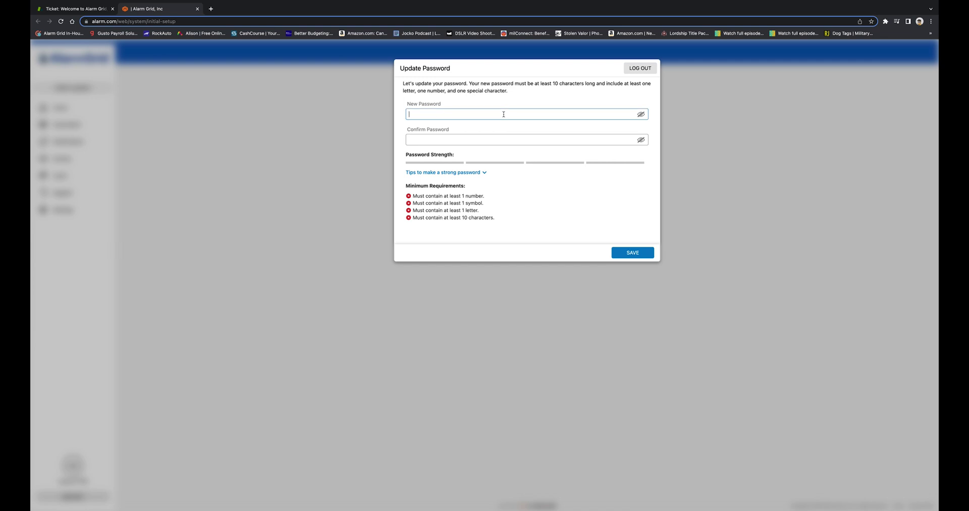
{"action": "type", "text": "•••••••••••••"}
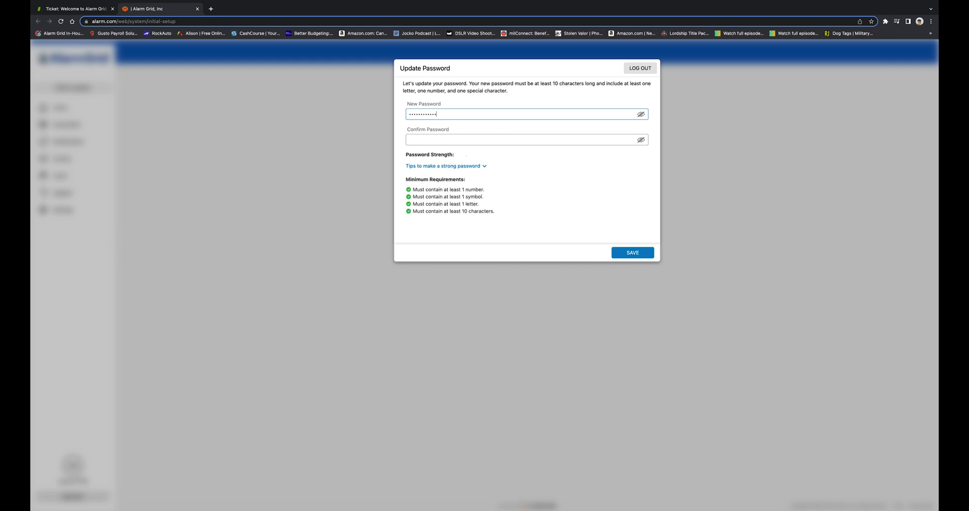
{"action": "left_click", "coordinate": [484, 139]}
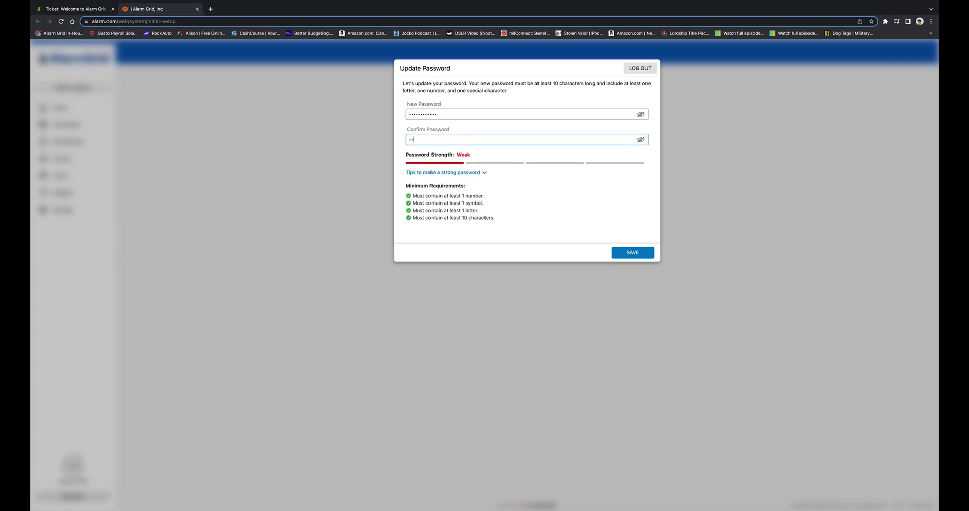
{"action": "type", "text": "••••••••••••"}
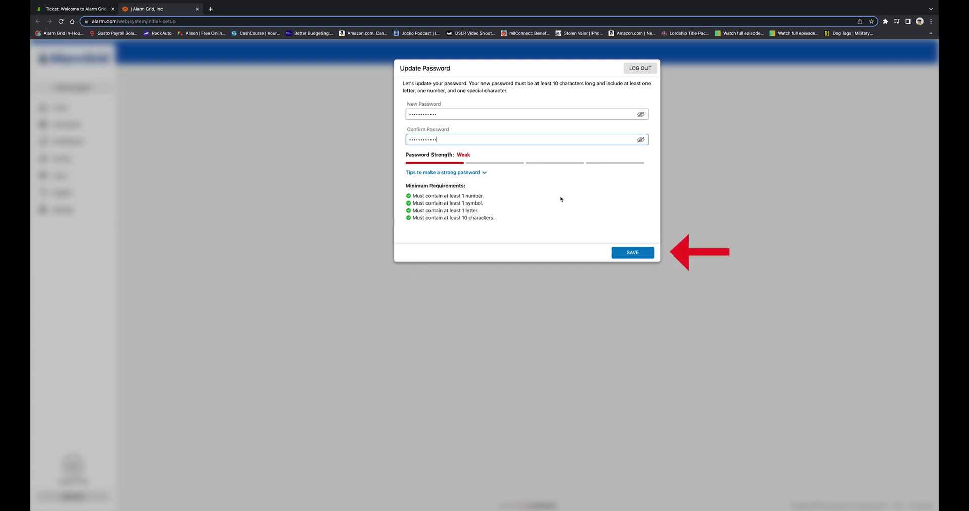
{"action": "left_click", "coordinate": [642, 253]}
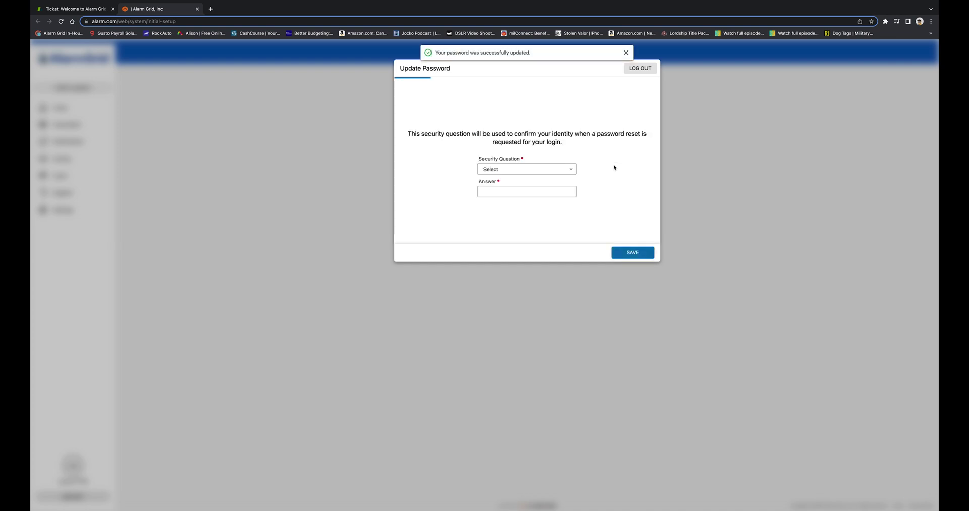
Choose 'What was the make of your first car?' as the security question and save its answer.
{"action": "left_click", "coordinate": [499, 169]}
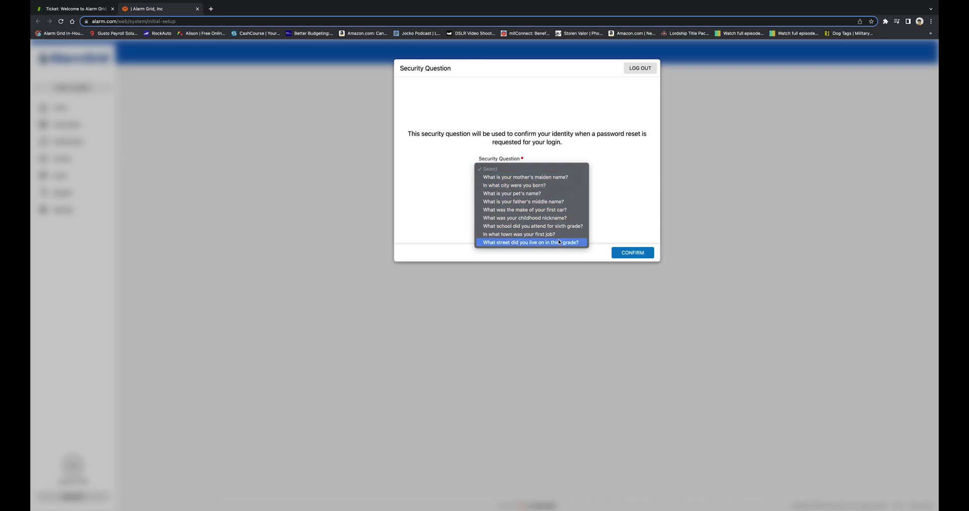
{"action": "left_click", "coordinate": [575, 212]}
{"action": "left_click", "coordinate": [531, 194]}
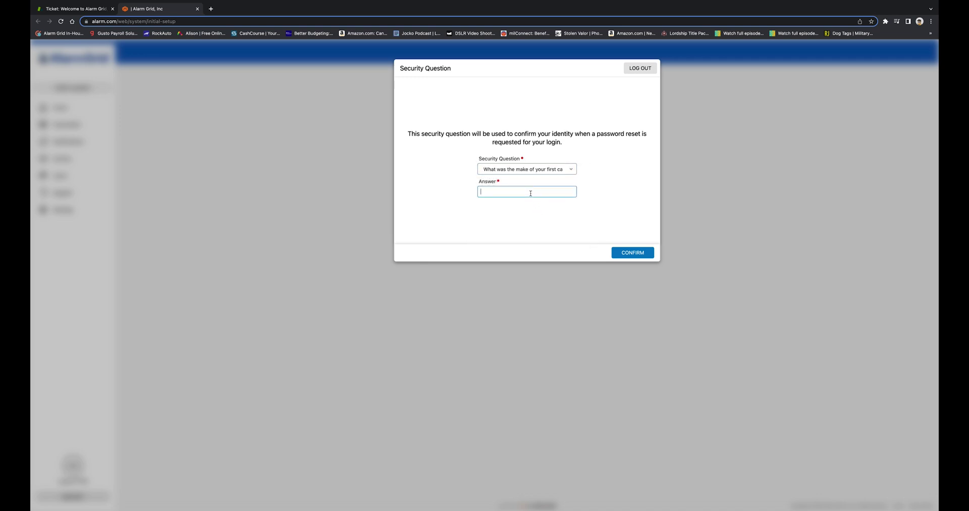
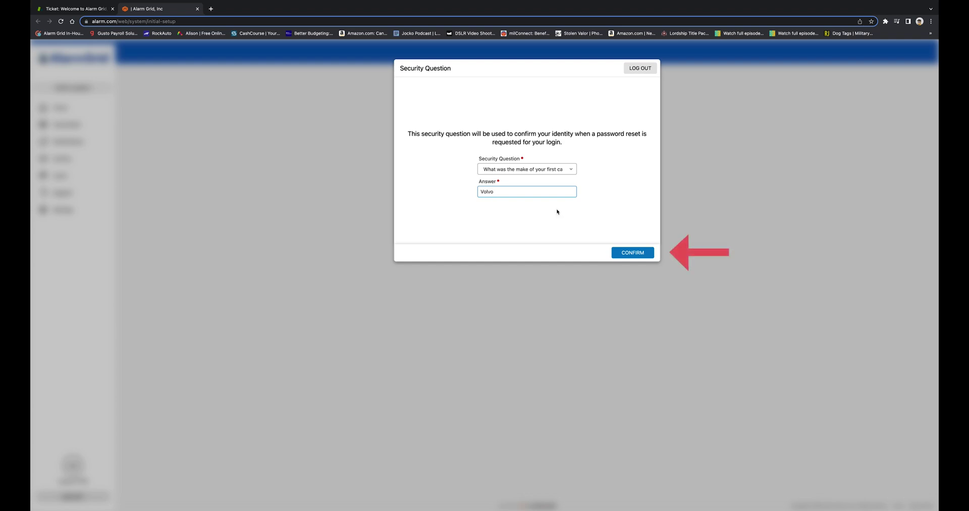
{"action": "left_click", "coordinate": [630, 244]}
{"action": "left_click", "coordinate": [632, 252]}
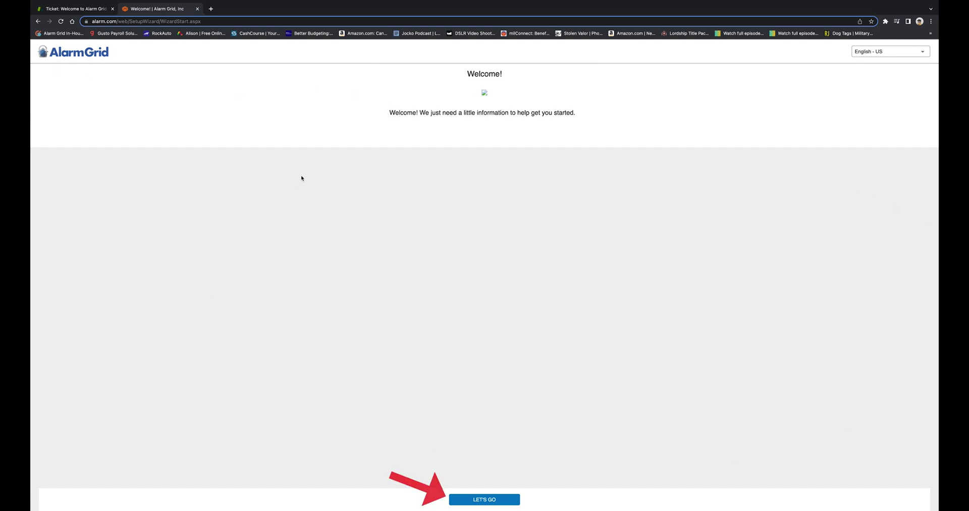
Start the setup wizard and name the system 'IQ4 Office'.
{"action": "left_click", "coordinate": [468, 501]}
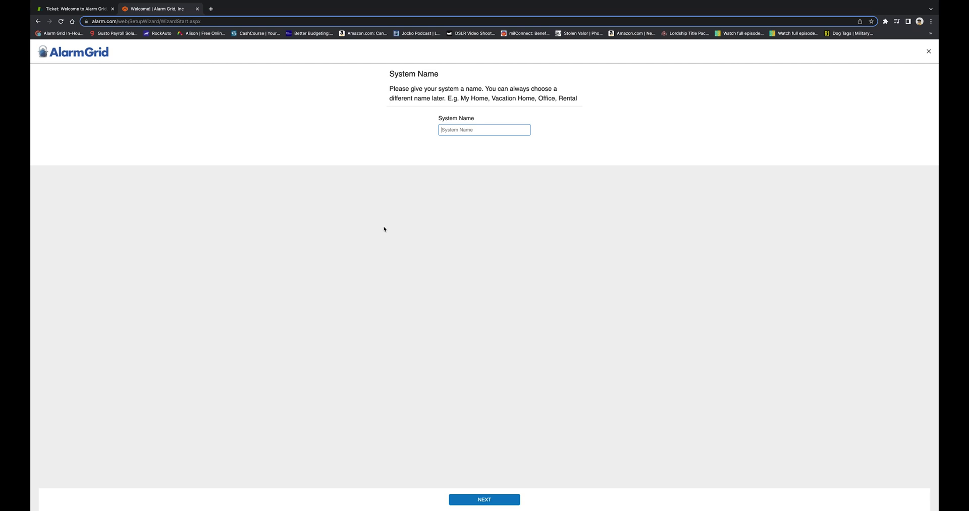
{"action": "type", "text": "IQ"}
{"action": "type", "text": "Office"}
{"action": "left_click", "coordinate": [493, 500]}
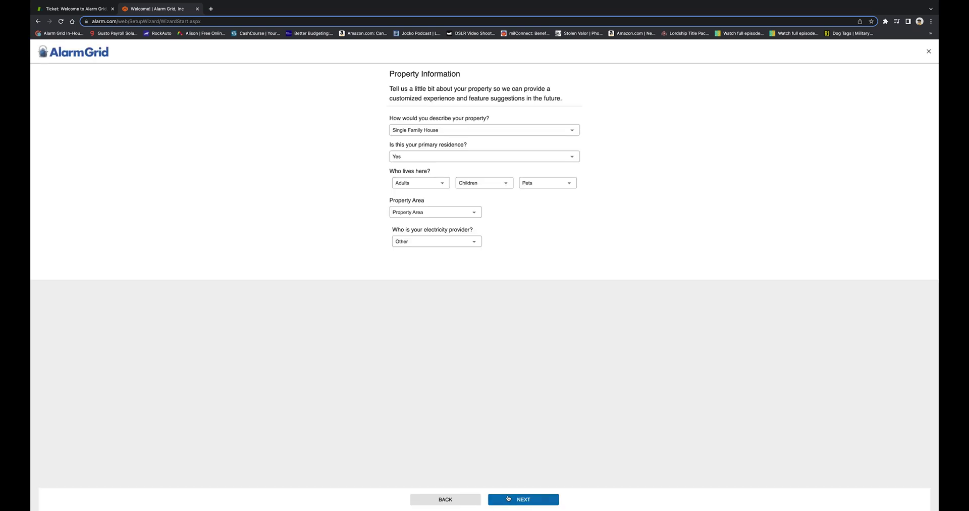
Keep Single Family House as a primary residence and set the household to 1 Adult.
{"action": "left_click", "coordinate": [407, 130]}
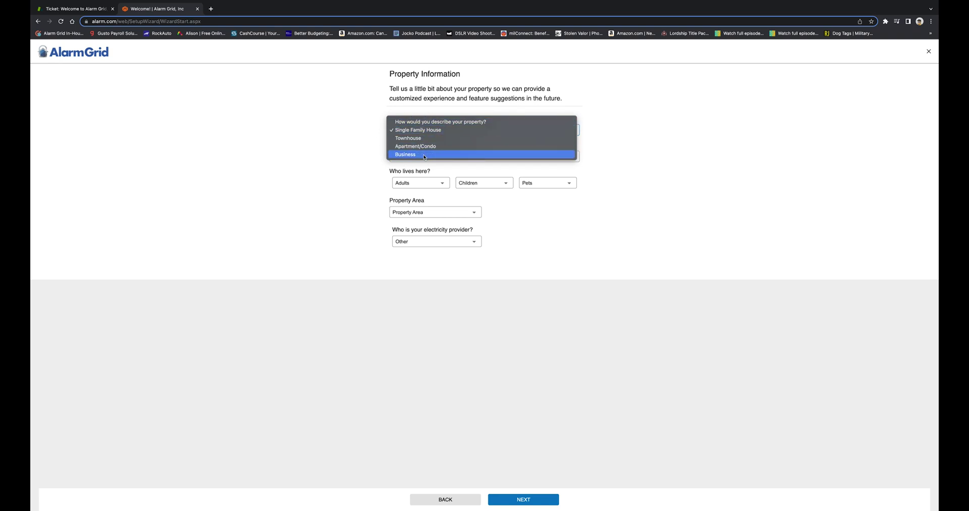
{"action": "left_click", "coordinate": [429, 129]}
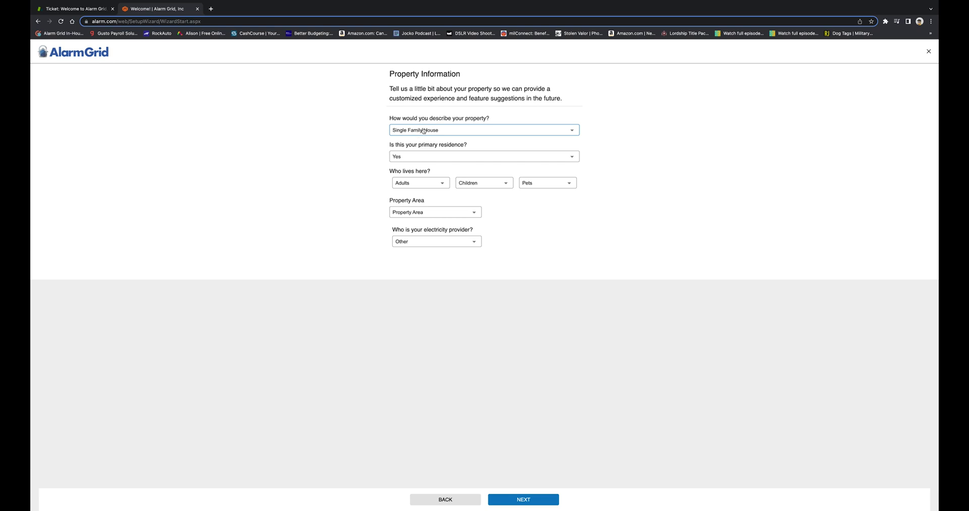
{"action": "left_click", "coordinate": [423, 131]}
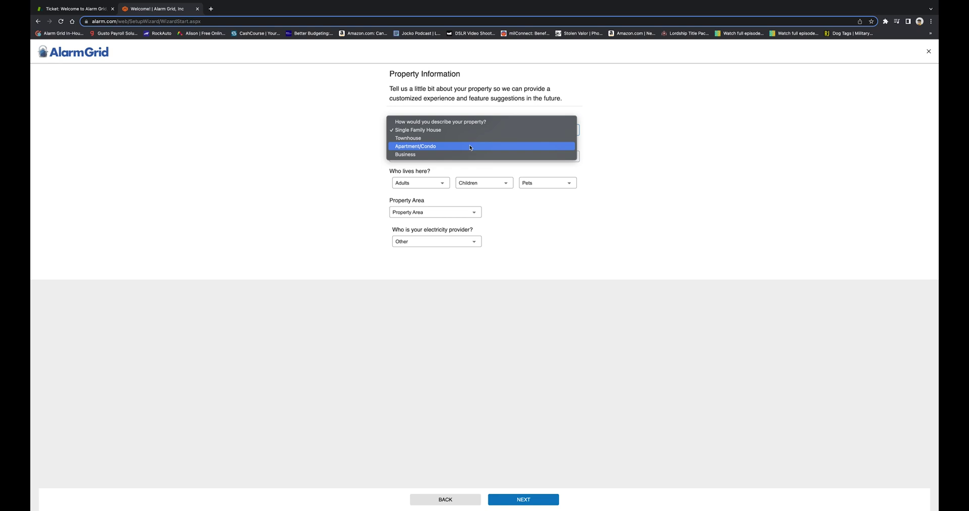
{"action": "left_click", "coordinate": [289, 175]}
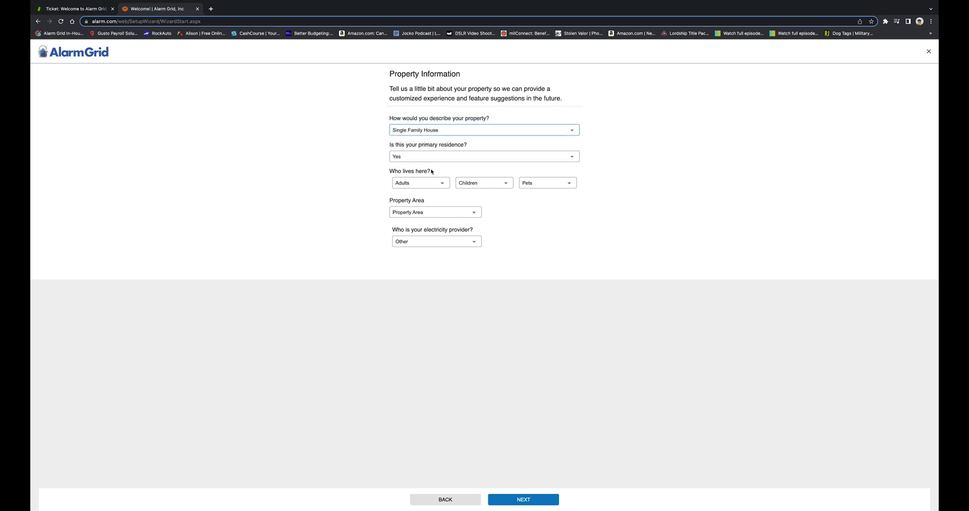
{"action": "left_click", "coordinate": [447, 159]}
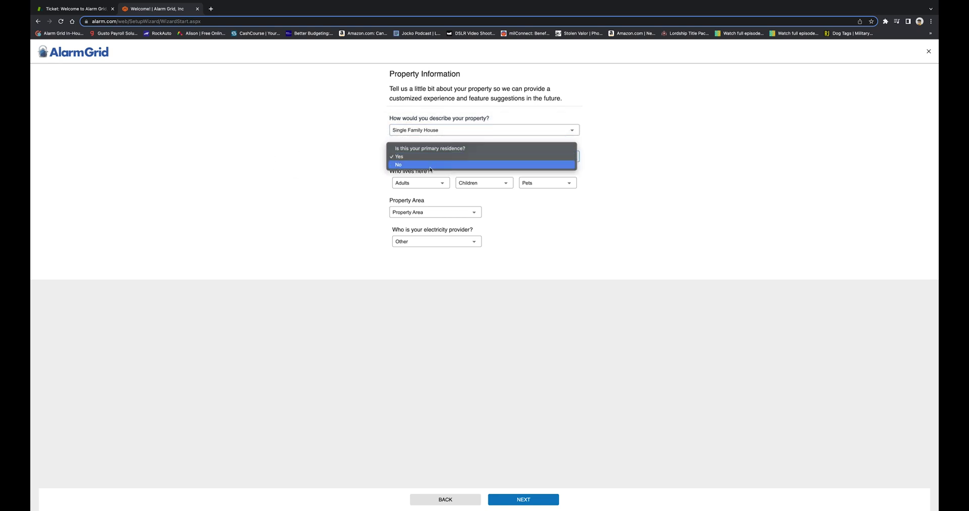
{"action": "left_click", "coordinate": [429, 157]}
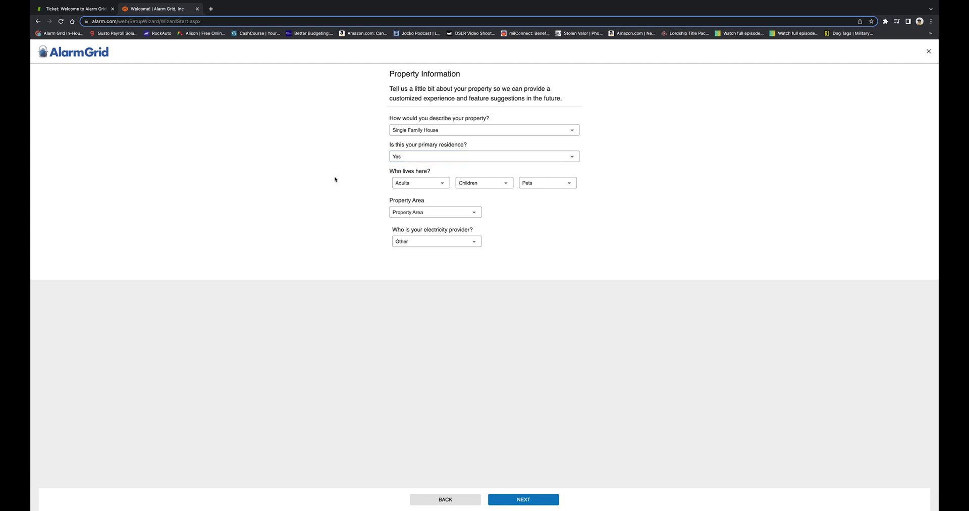
{"action": "left_click", "coordinate": [411, 184]}
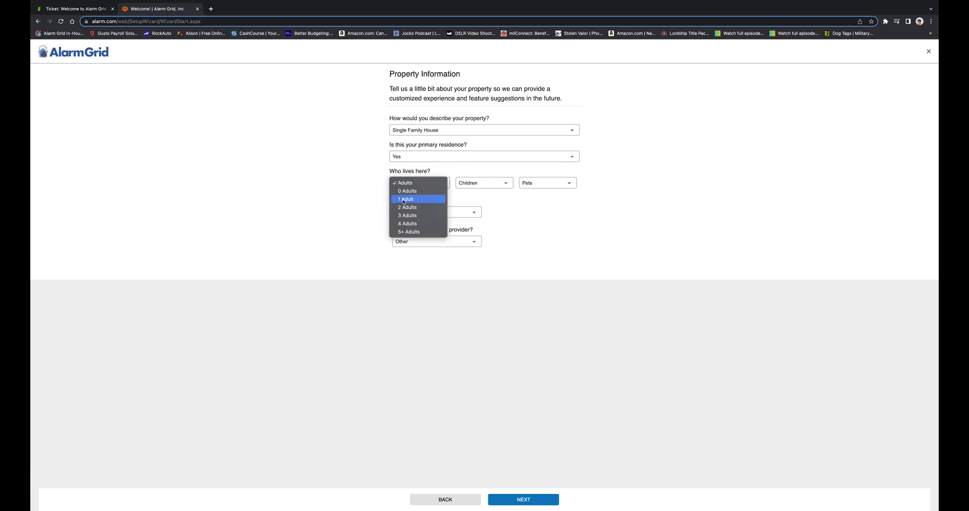
{"action": "left_click", "coordinate": [406, 198]}
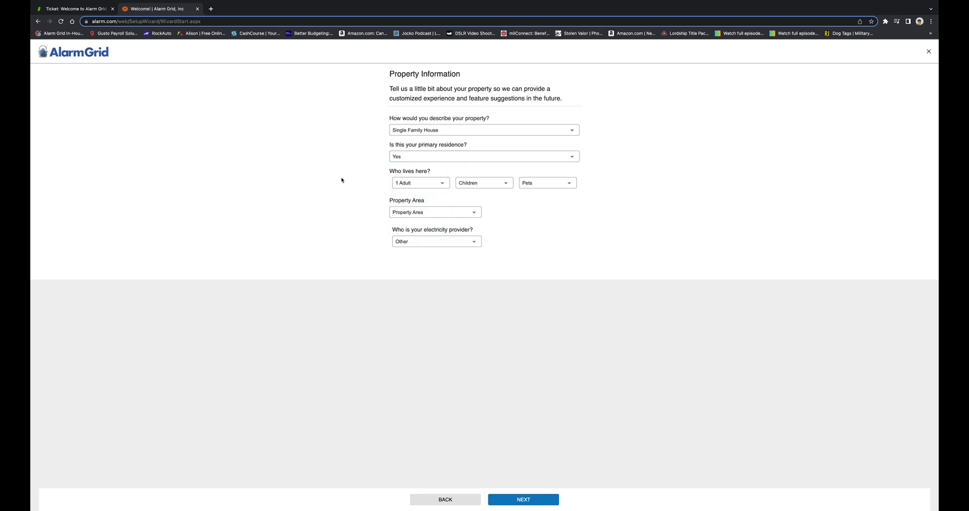
Set 4 pets, 0 - 1000 square feet, Florida Power & Light Co, without outage sharing.
{"action": "left_click", "coordinate": [568, 182]}
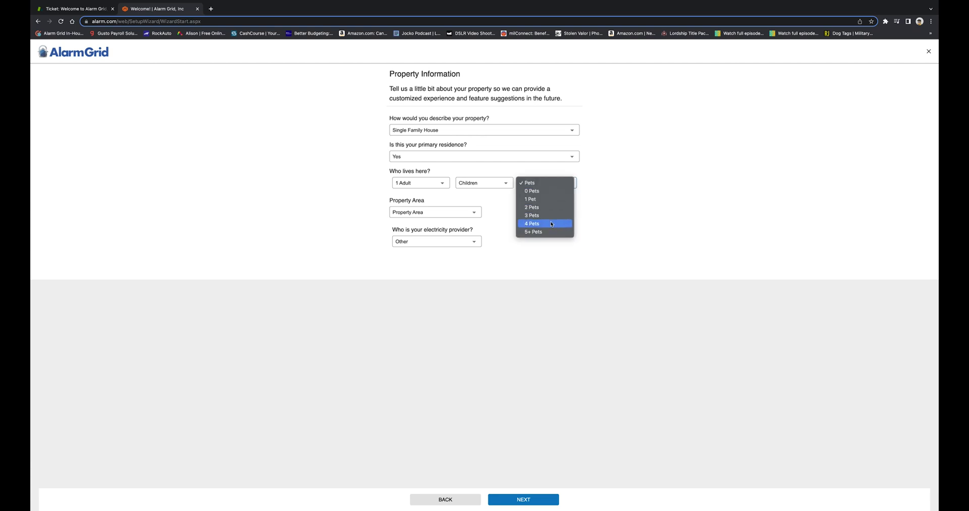
{"action": "left_click", "coordinate": [551, 224]}
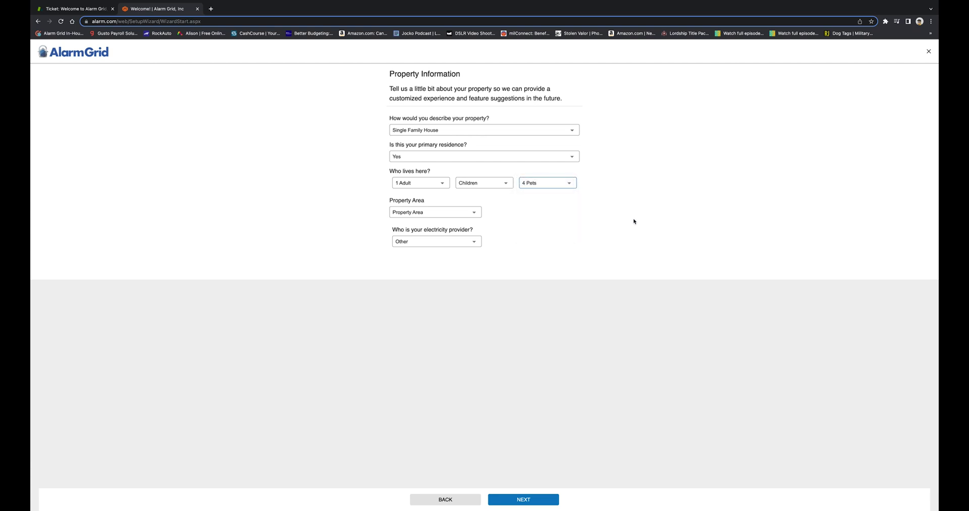
{"action": "left_click", "coordinate": [406, 214]}
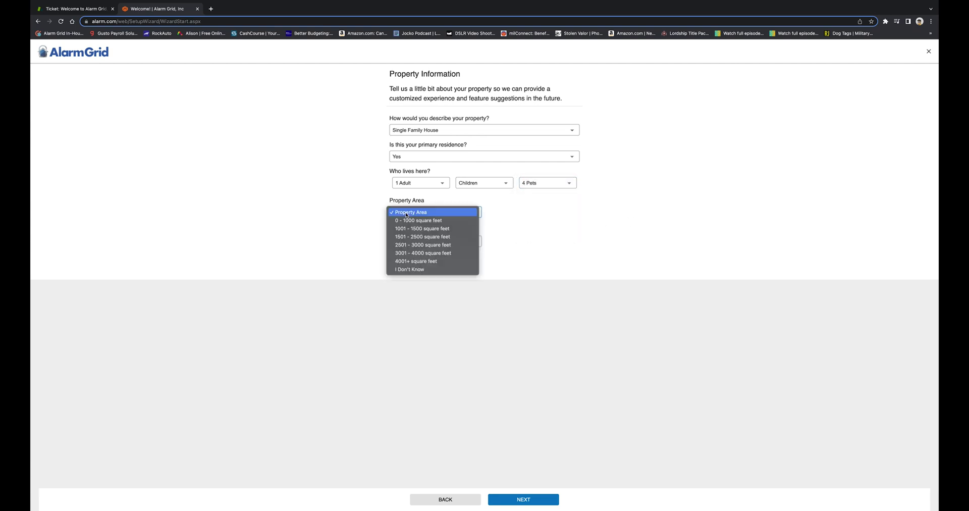
{"action": "left_click", "coordinate": [442, 221]}
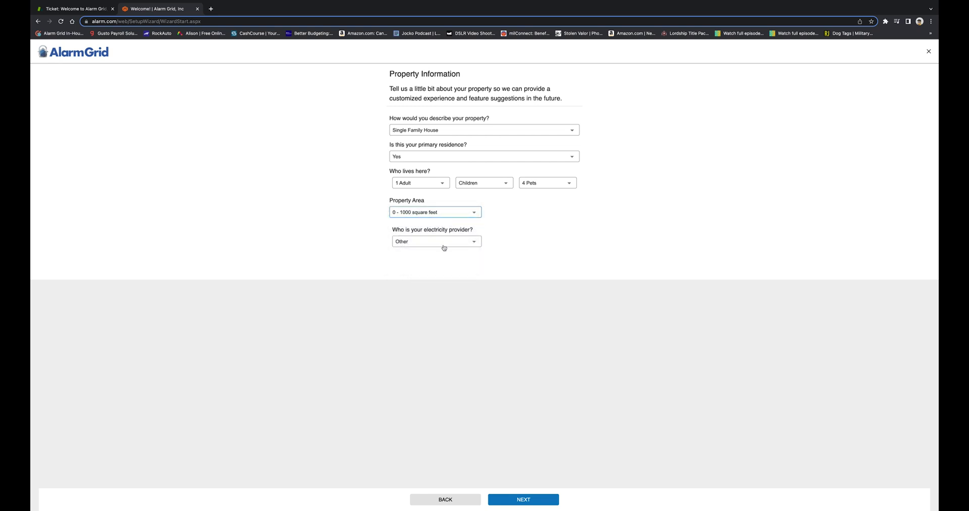
{"action": "left_click", "coordinate": [443, 245]}
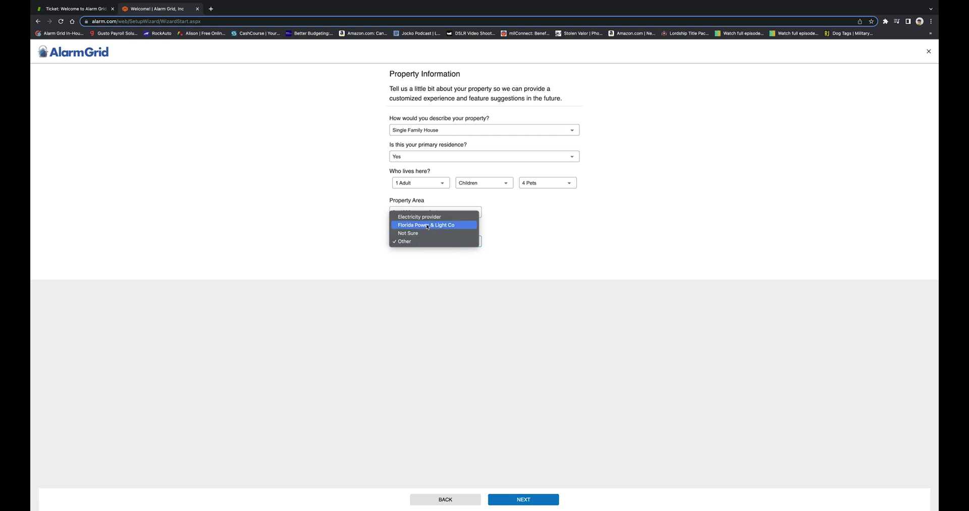
{"action": "left_click", "coordinate": [457, 227]}
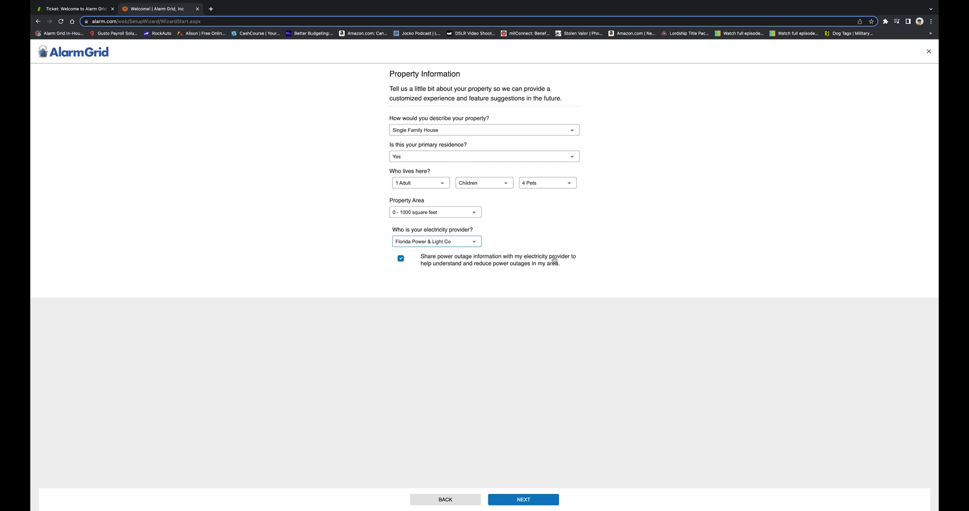
{"action": "left_click", "coordinate": [401, 258]}
{"action": "left_click", "coordinate": [518, 500]}
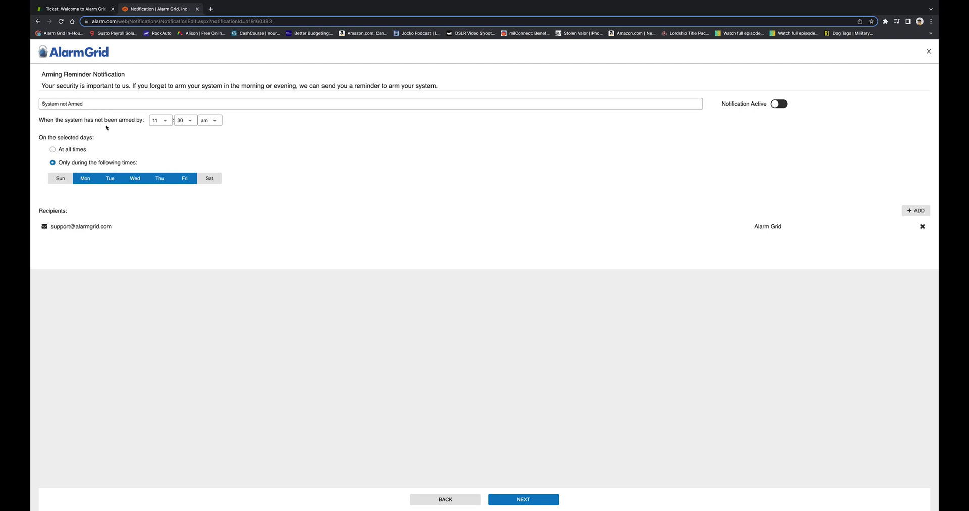
Change the System not Armed reminder to 11:30 pm and make the notification active.
{"action": "left_click", "coordinate": [216, 123]}
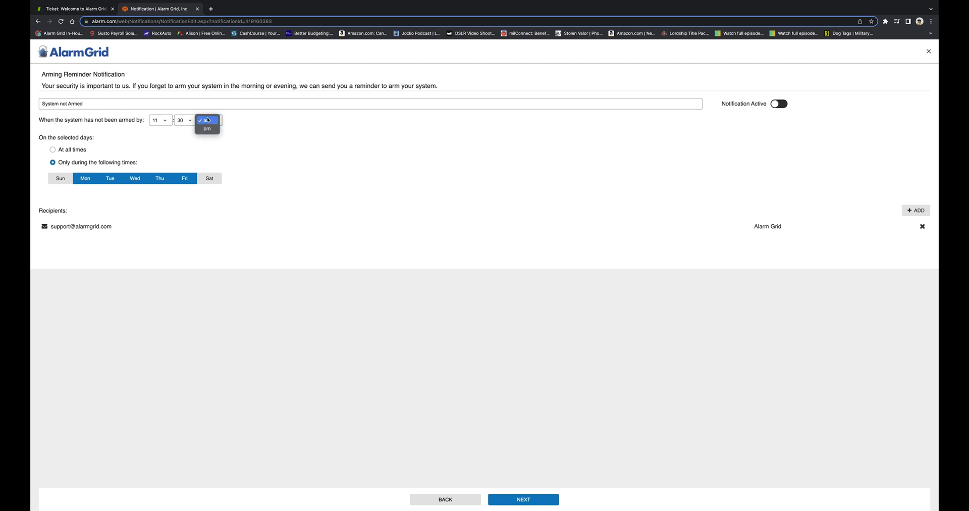
{"action": "left_click", "coordinate": [212, 130]}
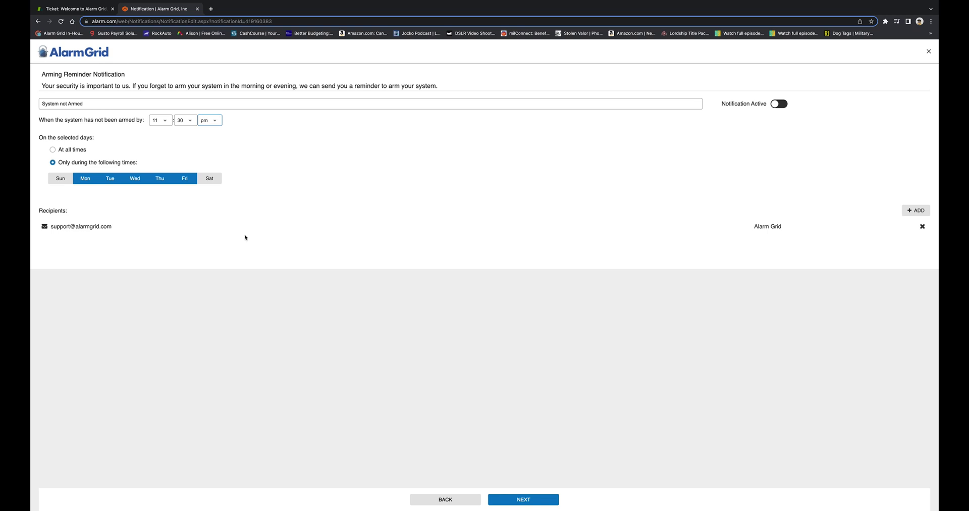
{"action": "left_click", "coordinate": [914, 215]}
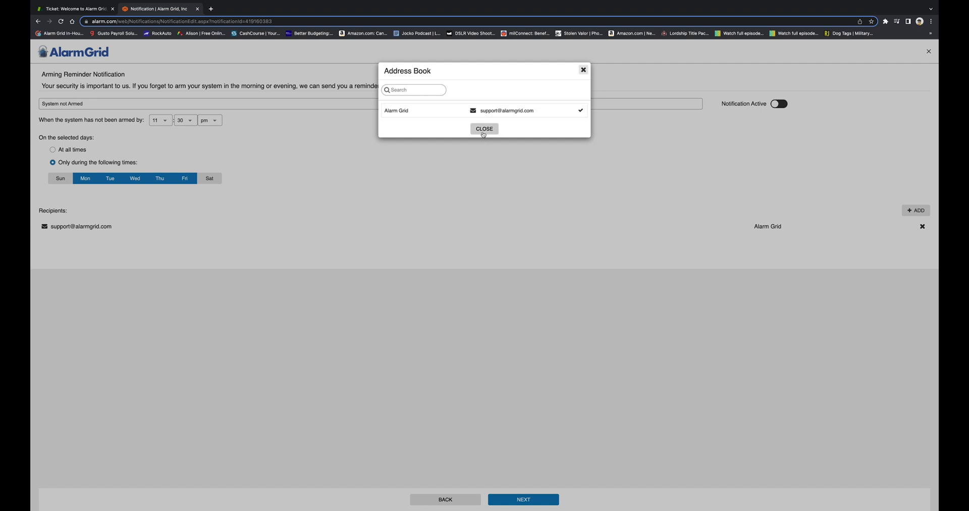
{"action": "left_click", "coordinate": [484, 129]}
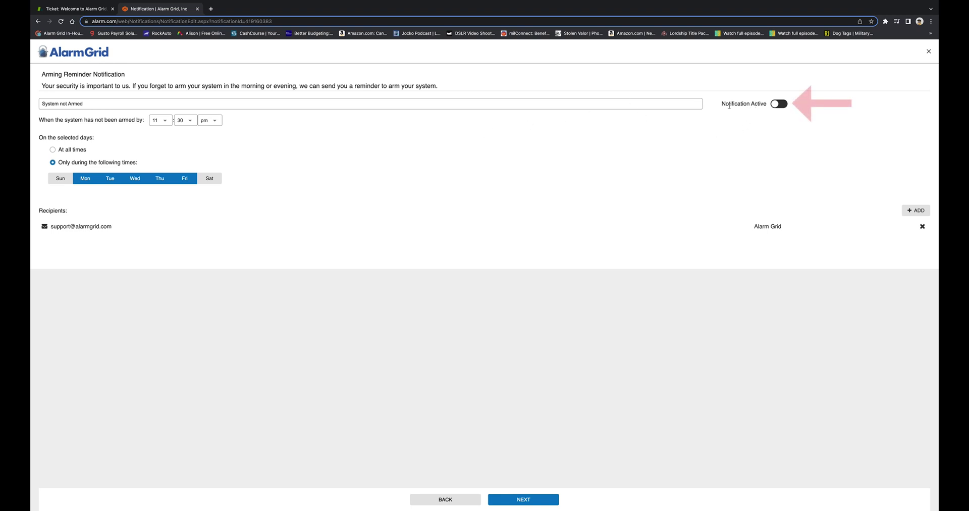
{"action": "left_click", "coordinate": [776, 106]}
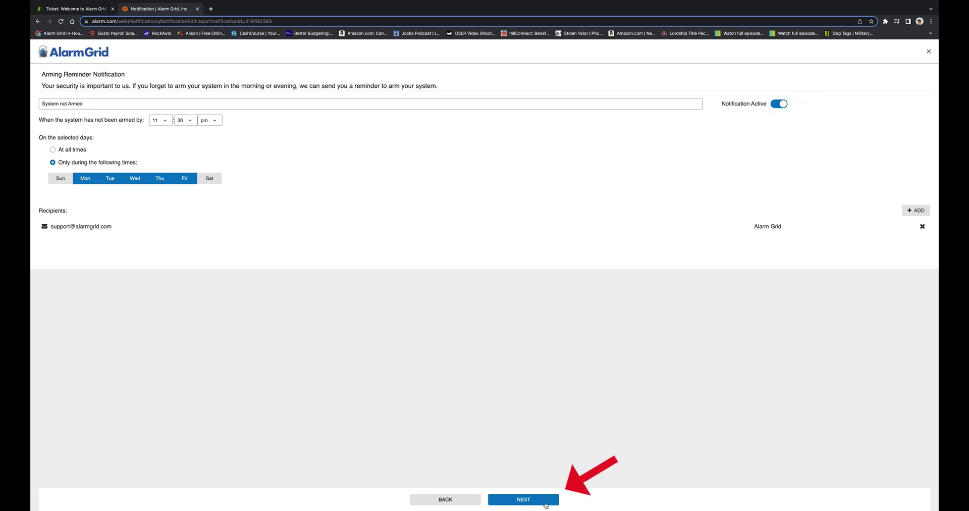
{"action": "left_click", "coordinate": [545, 499]}
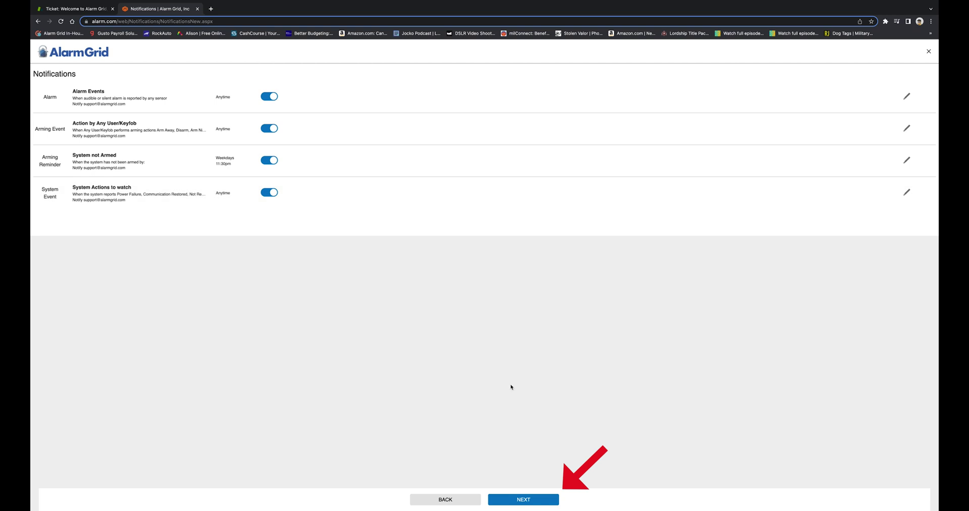
Accept the four enabled notifications and advance to the Devices page.
{"action": "left_click", "coordinate": [512, 502]}
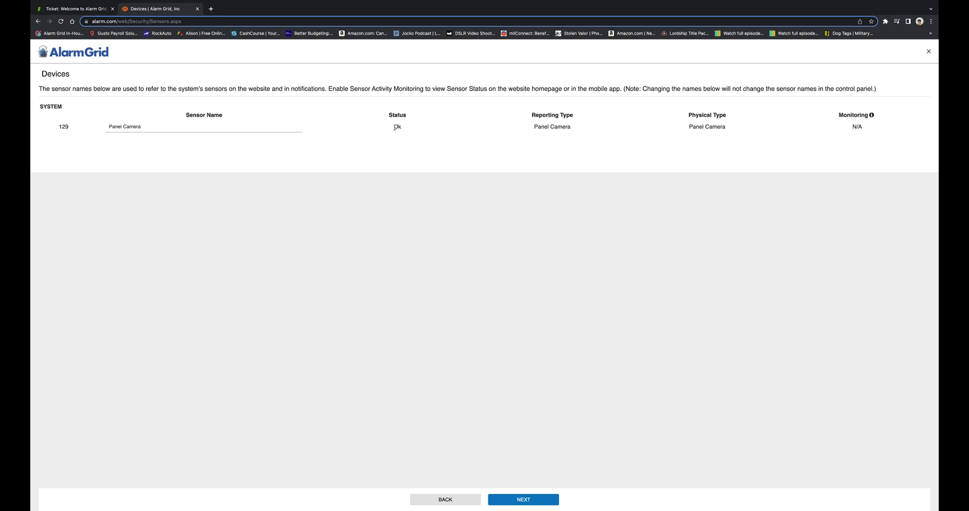
Advance past the Devices and Reports steps to finish the setup wizard.
{"action": "mouse_move", "coordinate": [395, 127]}
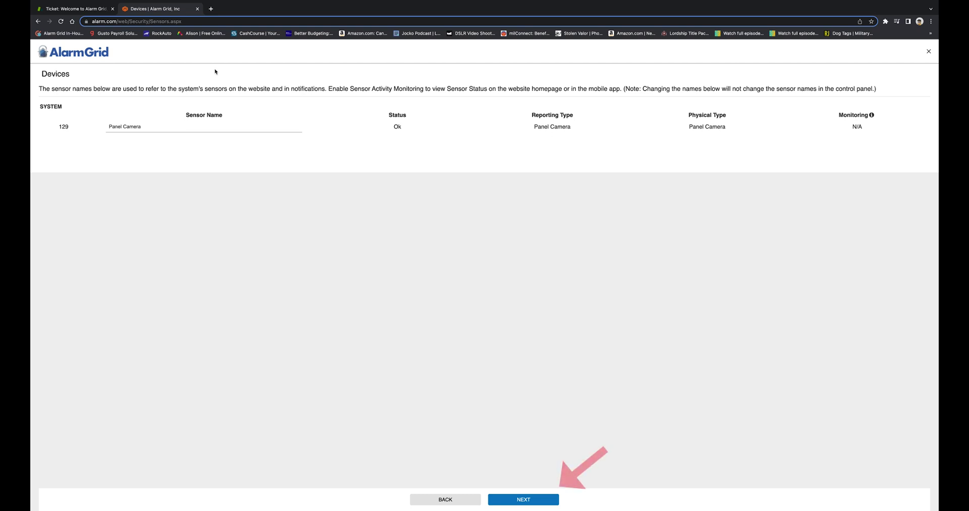
{"action": "left_click", "coordinate": [529, 500]}
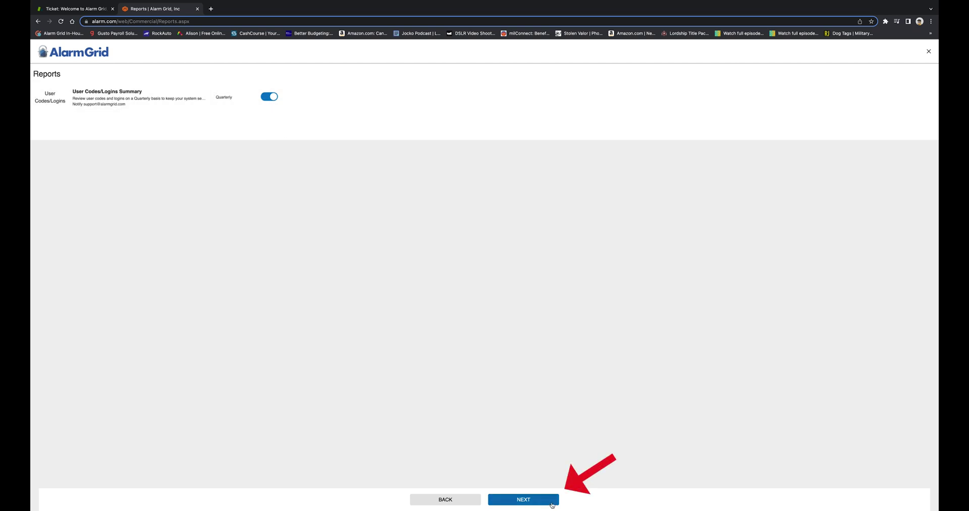
{"action": "left_click", "coordinate": [552, 500]}
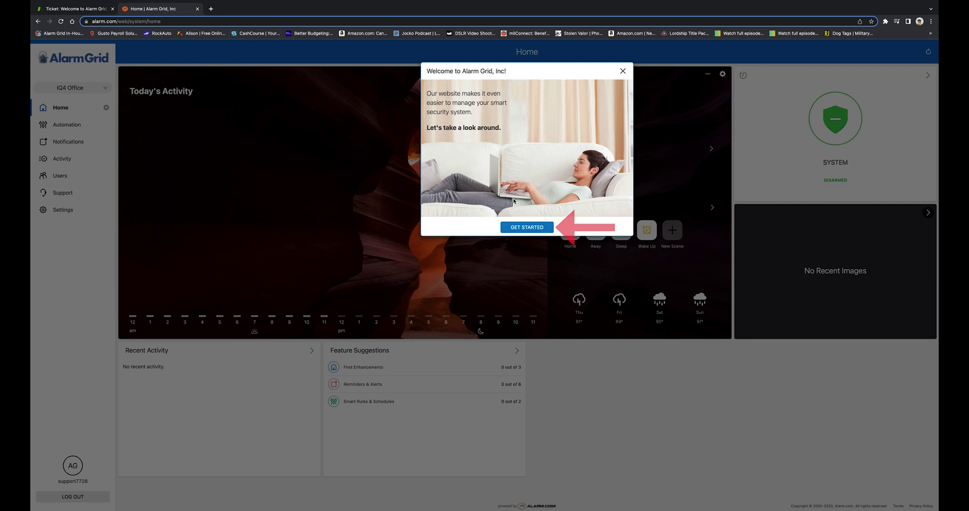
Dismiss the welcome message, skip the Home page tour, and go to Automation.
{"action": "left_click", "coordinate": [519, 227]}
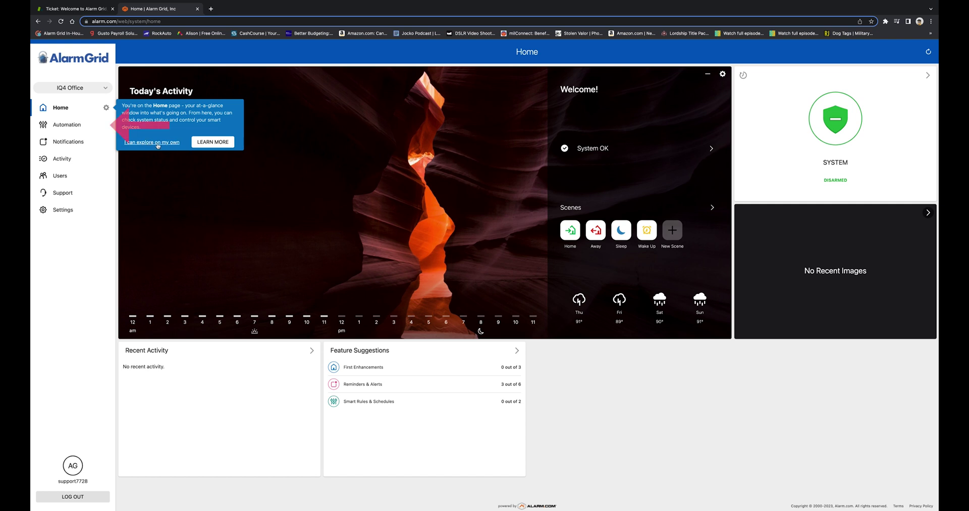
{"action": "left_click", "coordinate": [180, 142]}
{"action": "left_click", "coordinate": [68, 125]}
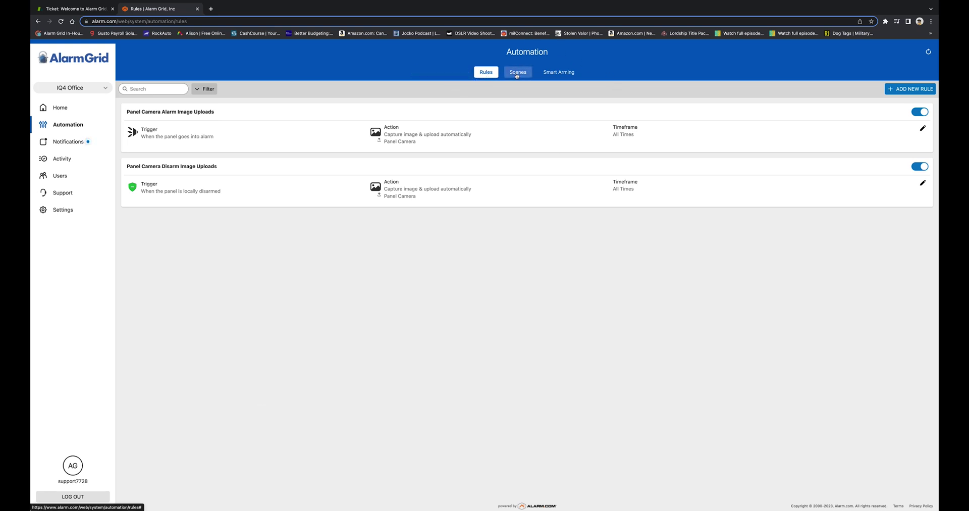
Show the Scenes tab listing Home, Away, Sleep and Wake Up.
{"action": "left_click", "coordinate": [516, 73]}
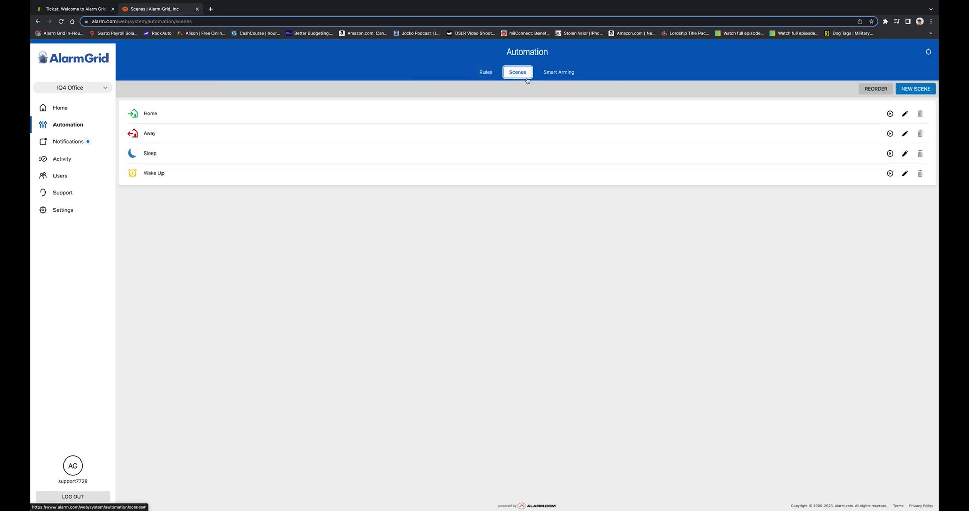